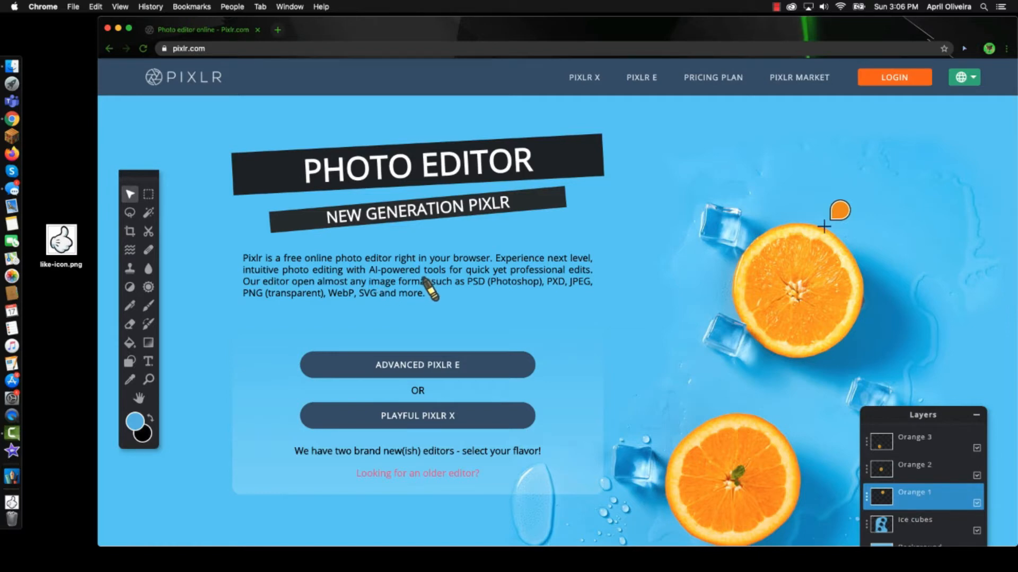
Step: Create a new 1920 x 1080 Full HD project in Pixlr X with a bright green (#00F704) background
click(585, 82)
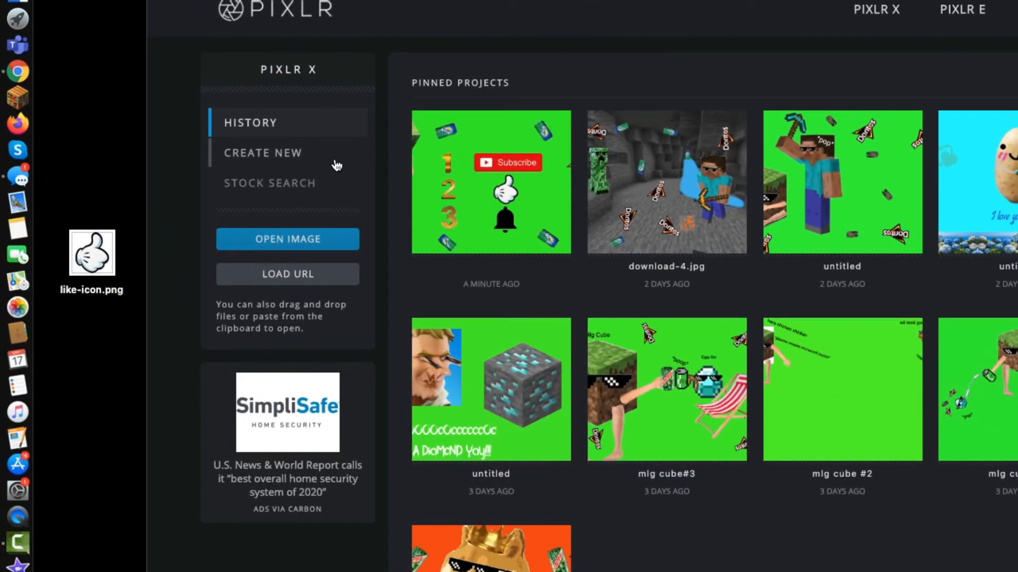
click(337, 166)
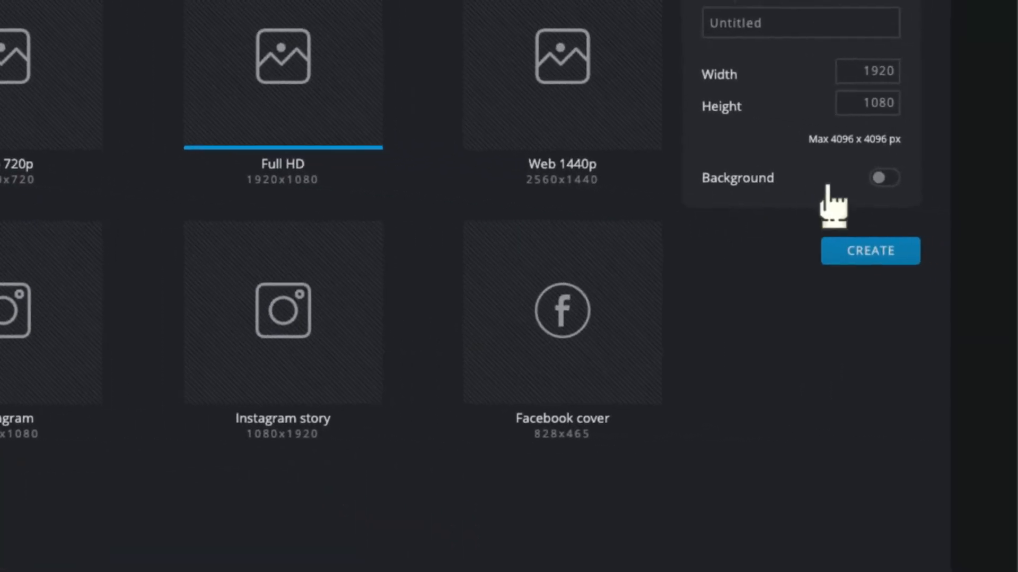
click(881, 179)
click(786, 217)
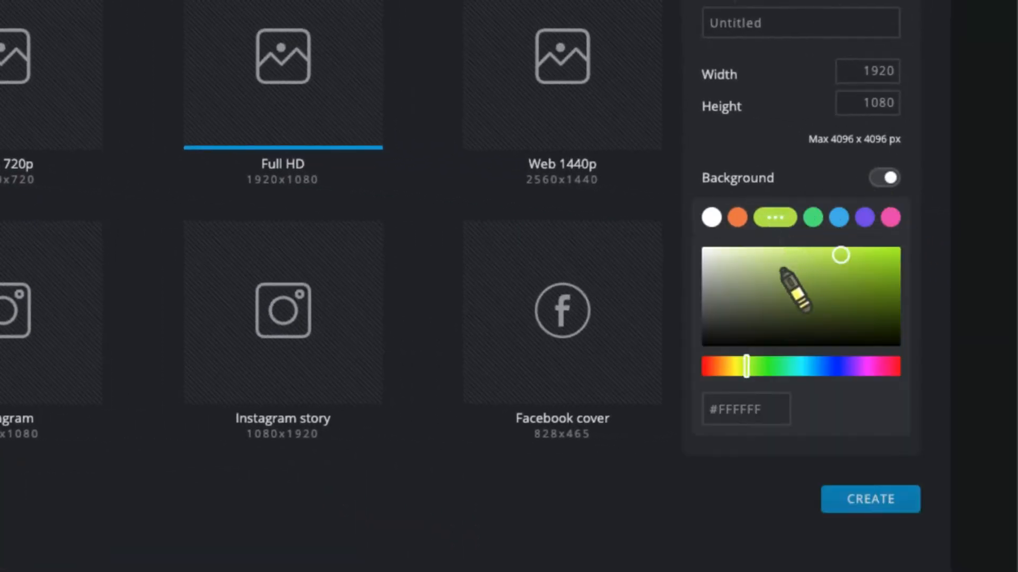
drag(747, 366, 769, 366)
drag(841, 256, 913, 253)
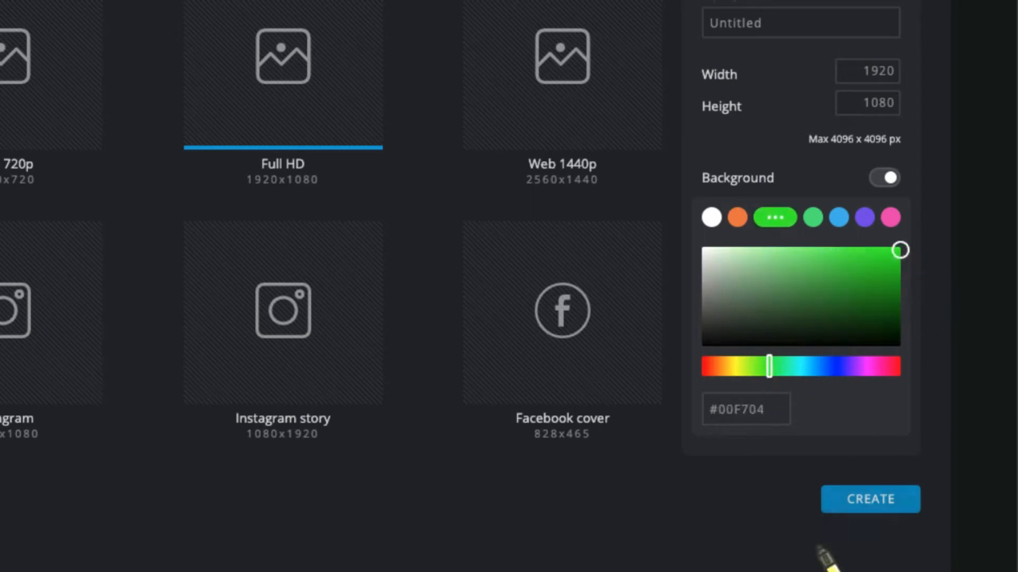
click(870, 500)
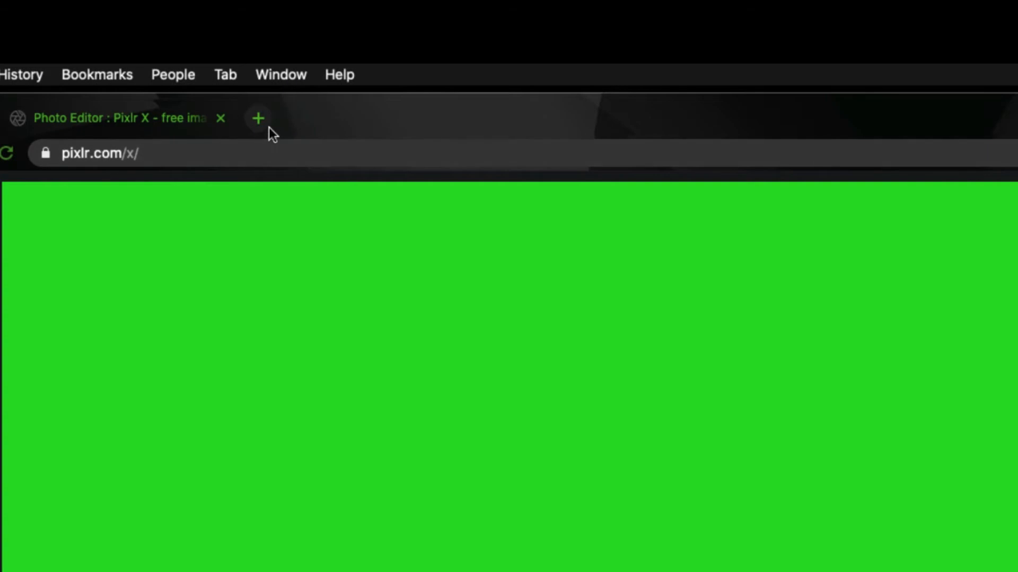
Step: Place like-icon.png from the desktop onto the green canvas as an image layer
click(260, 120)
click(453, 116)
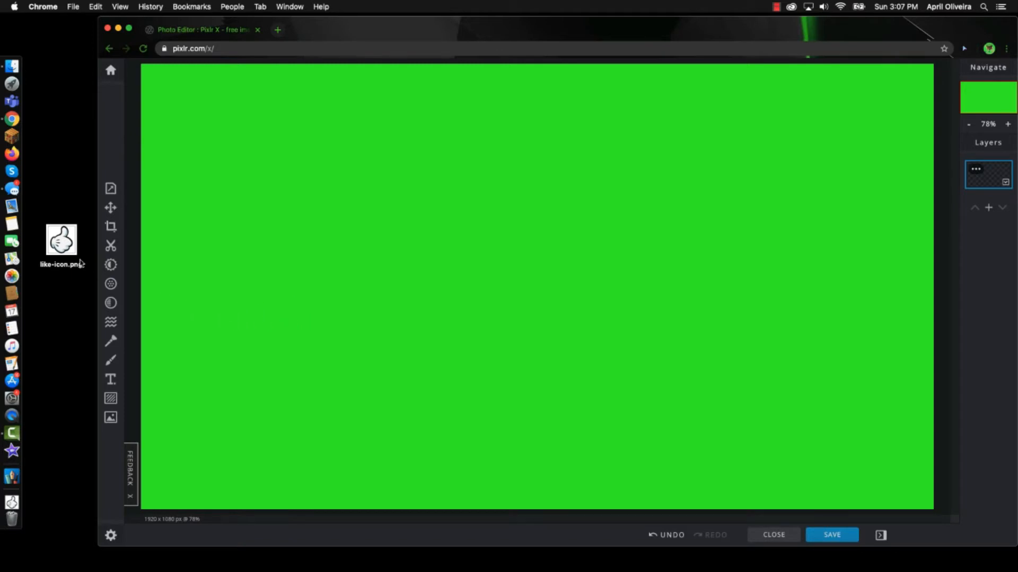
drag(61, 240, 228, 278)
click(608, 345)
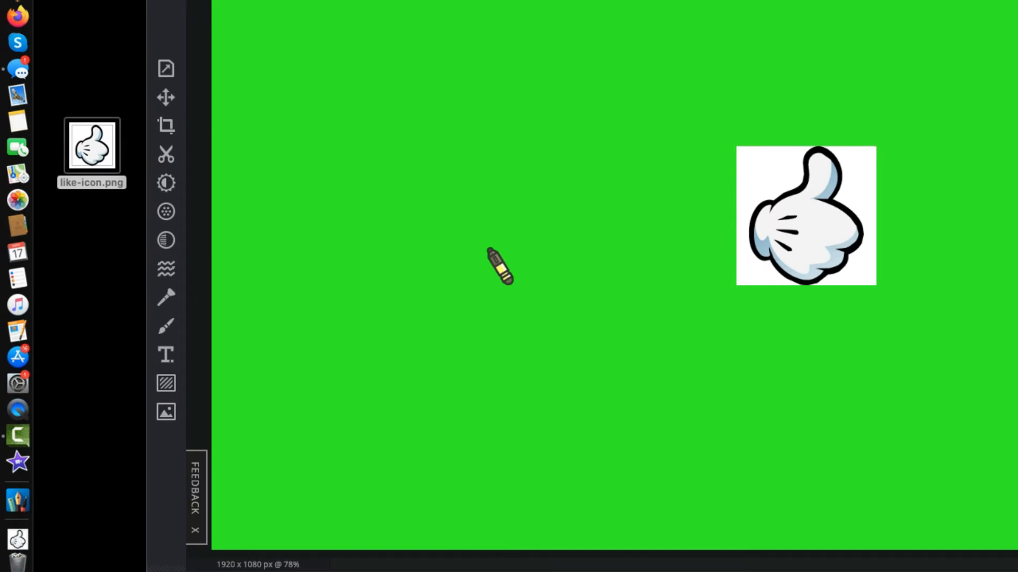
click(166, 411)
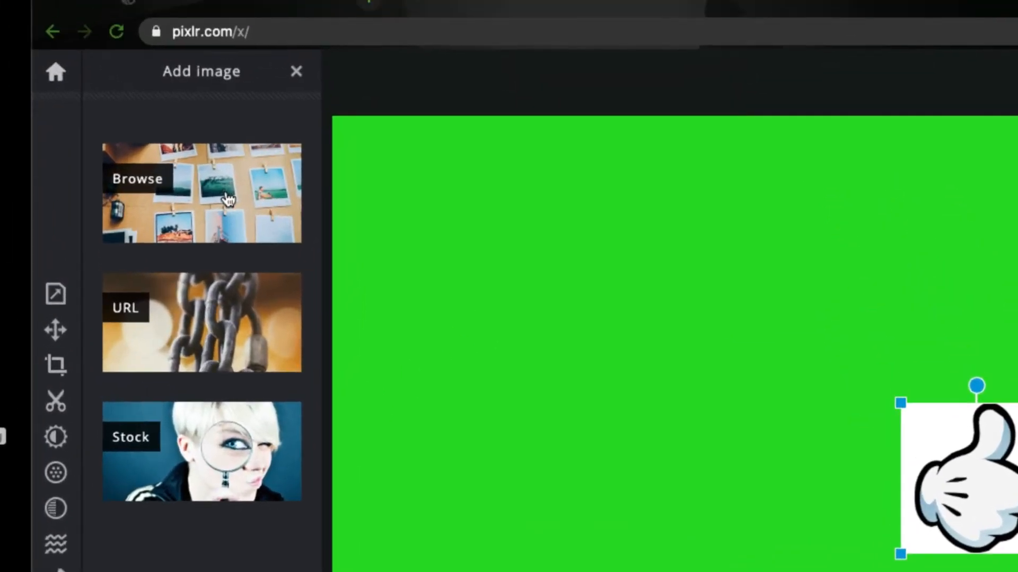
click(228, 200)
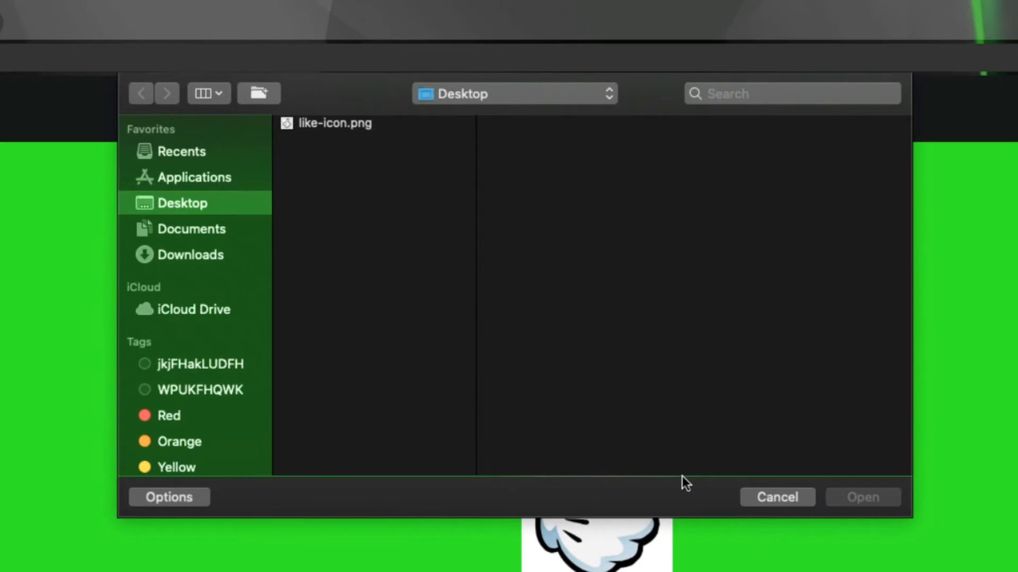
click(777, 498)
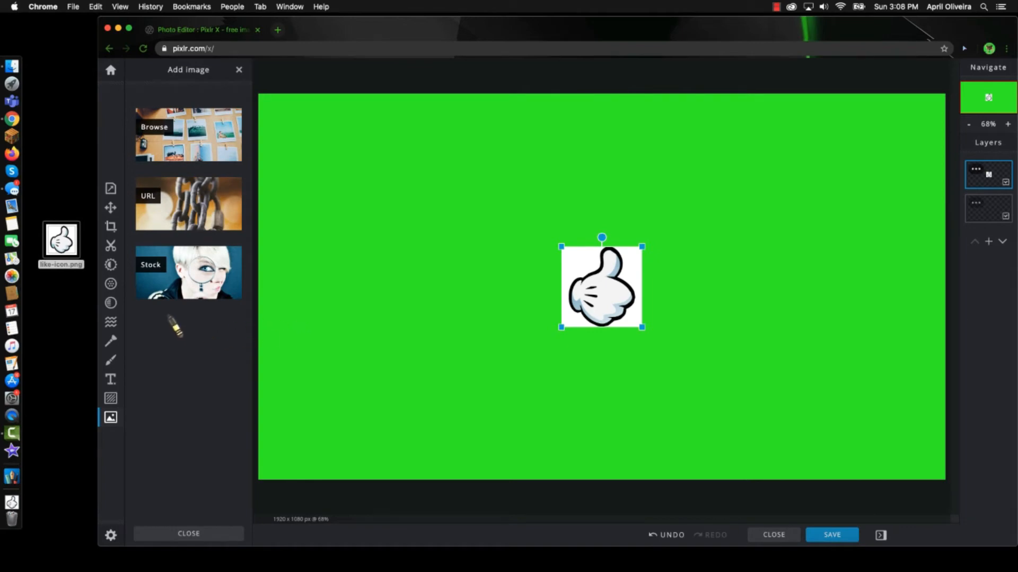
Step: Try the Arrange options on the thumbs-up image: rotate it left twice and right twice, and flip it horizontally twice
click(113, 209)
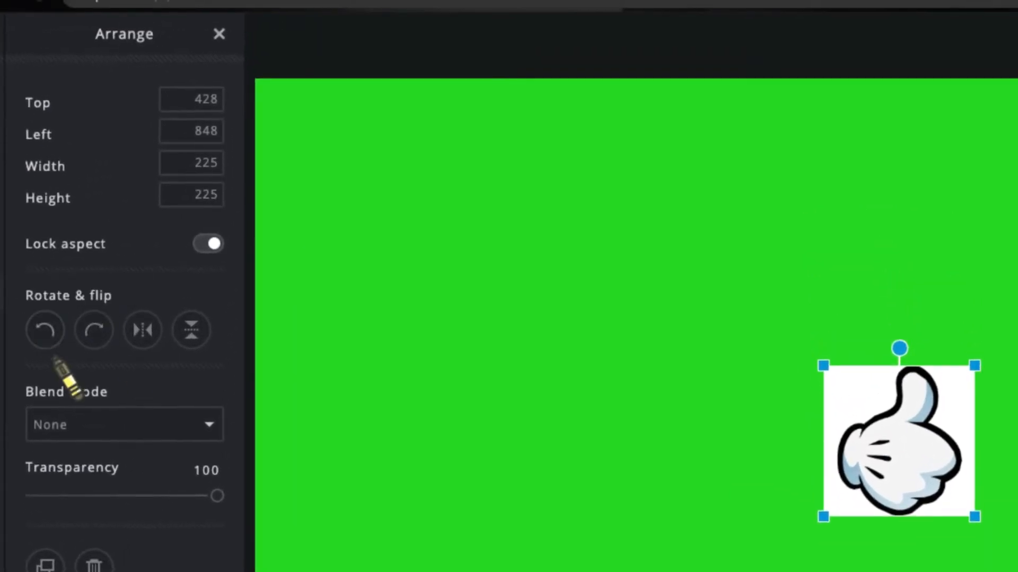
click(41, 335)
click(41, 334)
click(88, 333)
click(87, 333)
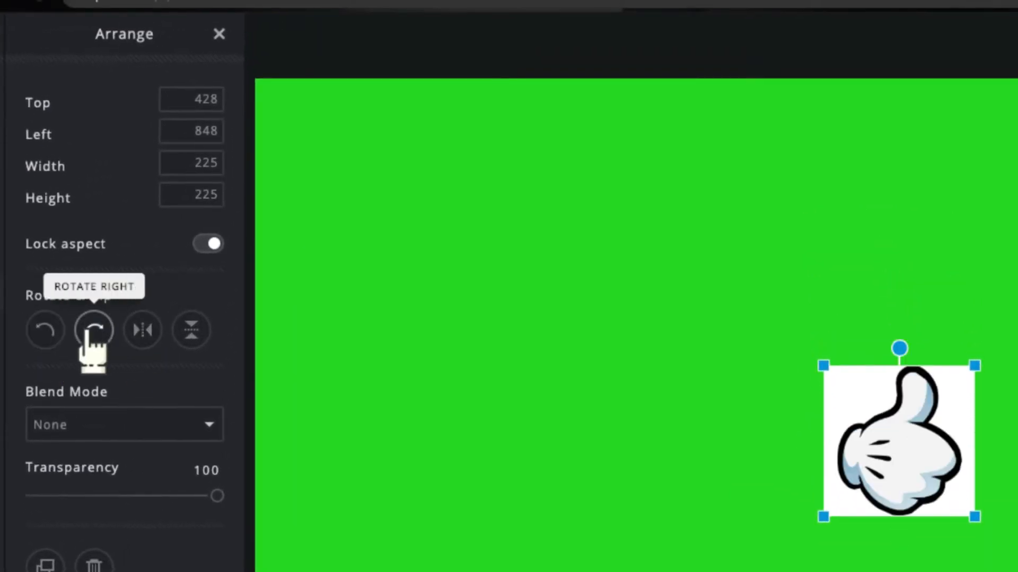
click(145, 334)
click(146, 335)
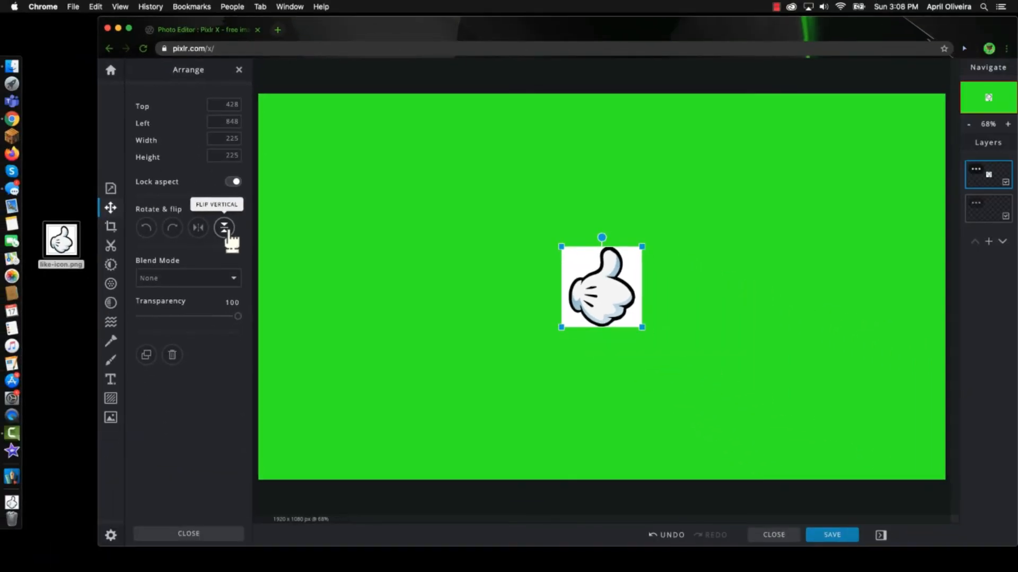
Step: Enlarge the thumbs-up image to about 308 x 308 px with its aspect ratio locked
drag(642, 246, 672, 229)
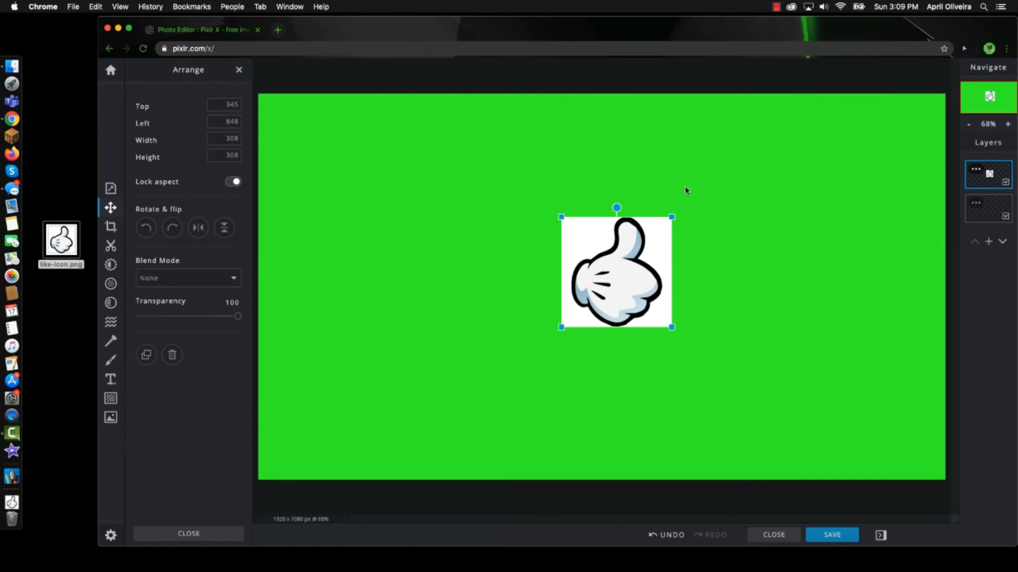
mouse_move(619, 206)
mouse_down()
mouse_move(555, 237)
mouse_move(690, 309)
mouse_move(677, 237)
mouse_move(636, 205)
mouse_move(609, 209)
mouse_move(616, 201)
mouse_up()
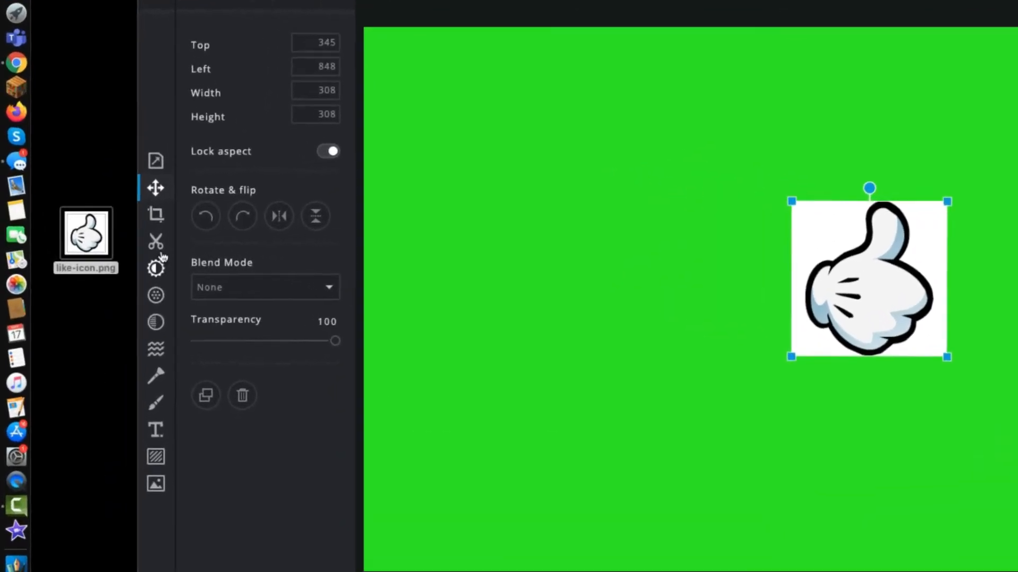
Step: Try removing the white areas on both sides of the hand with the Cutout magic wand in Remove mode, and undo both removals
click(110, 246)
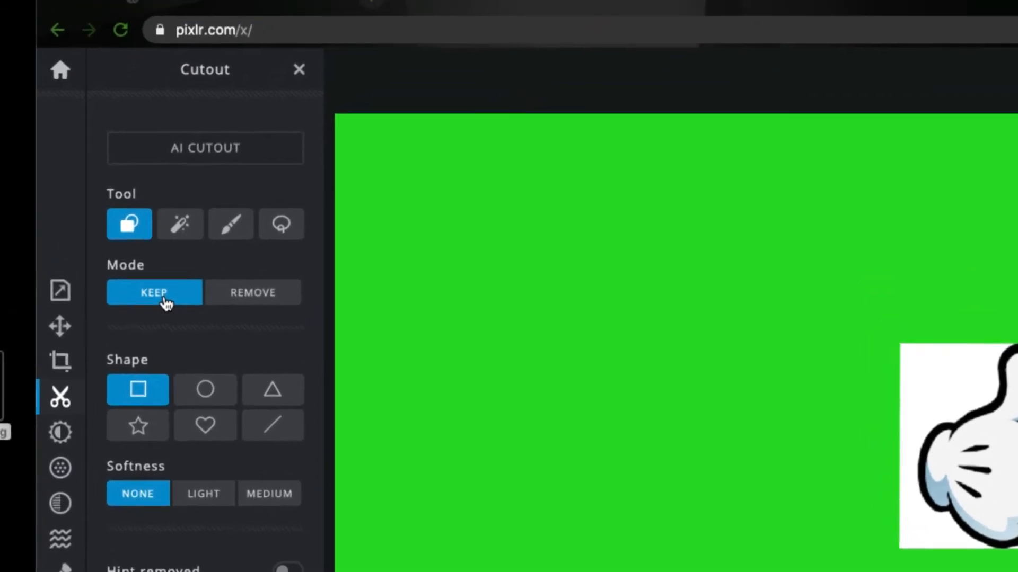
click(263, 103)
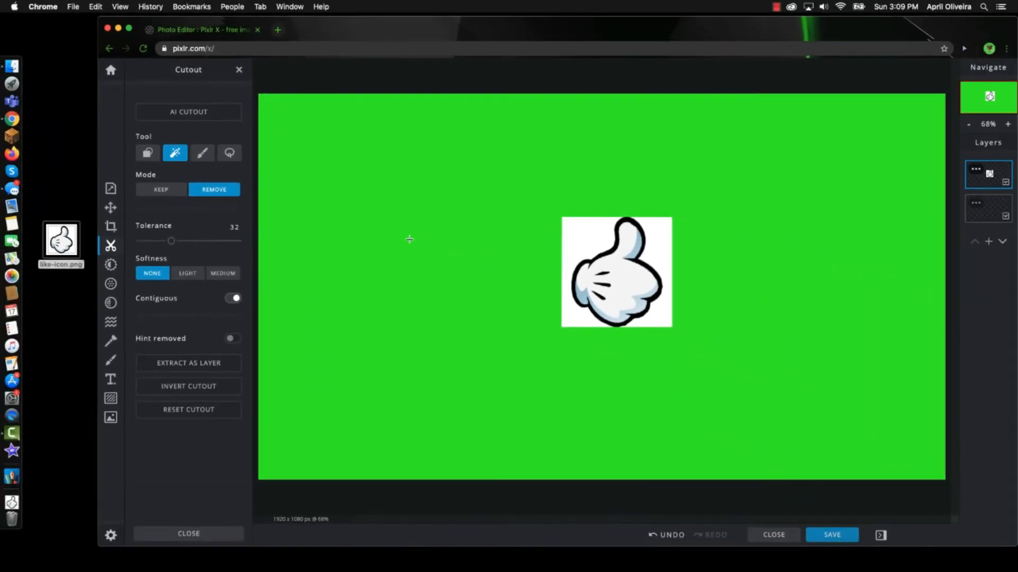
click(594, 238)
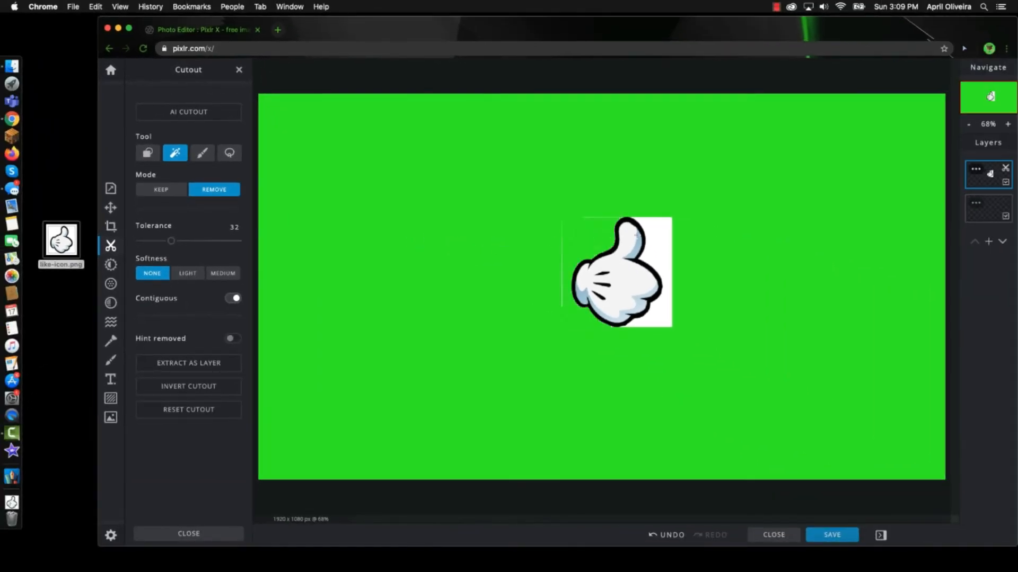
click(662, 234)
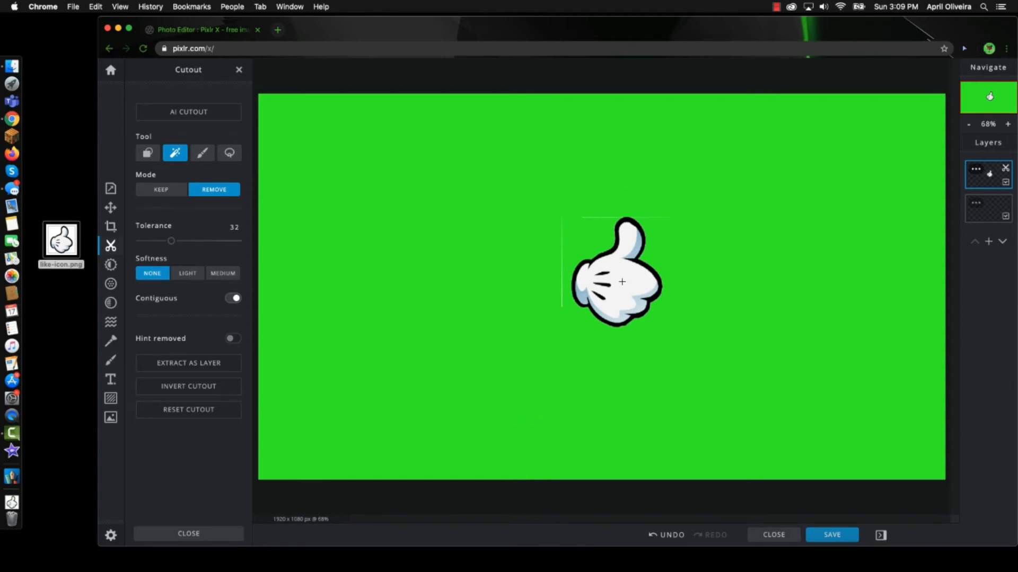
click(668, 535)
click(669, 535)
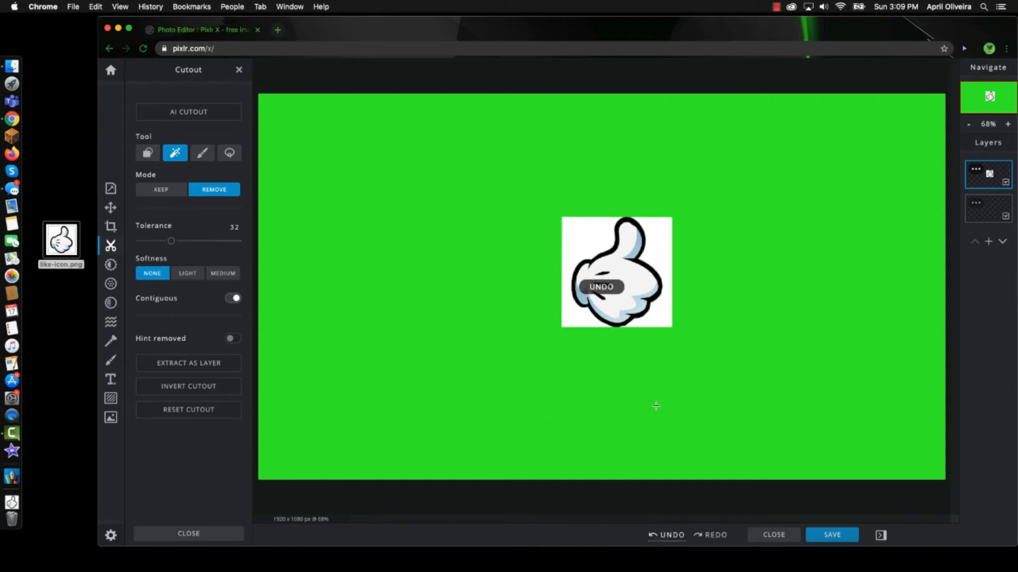
Step: Try removing the white fill inside the hand with the magic wand, and undo that removal
click(629, 282)
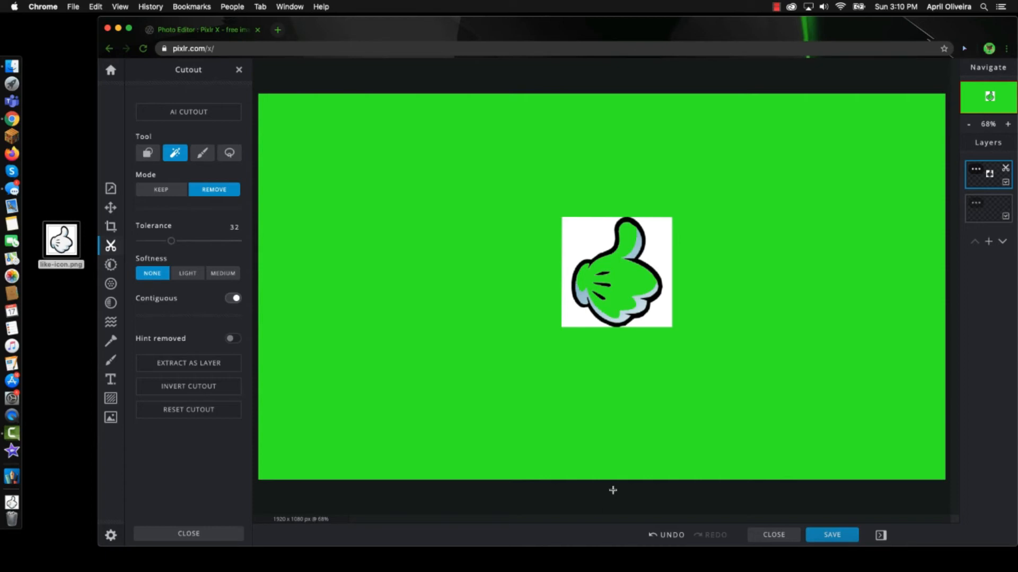
click(671, 537)
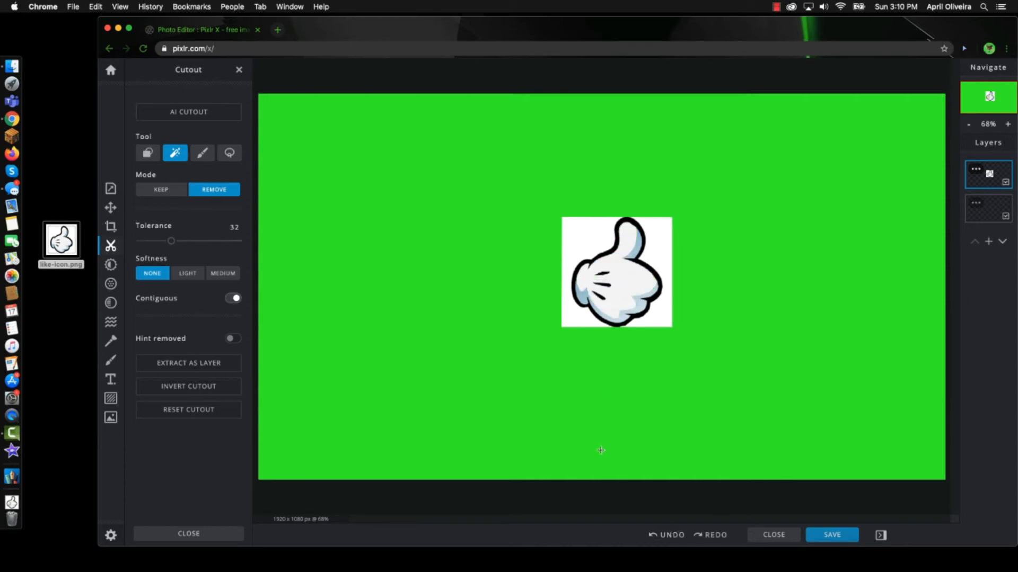
click(110, 207)
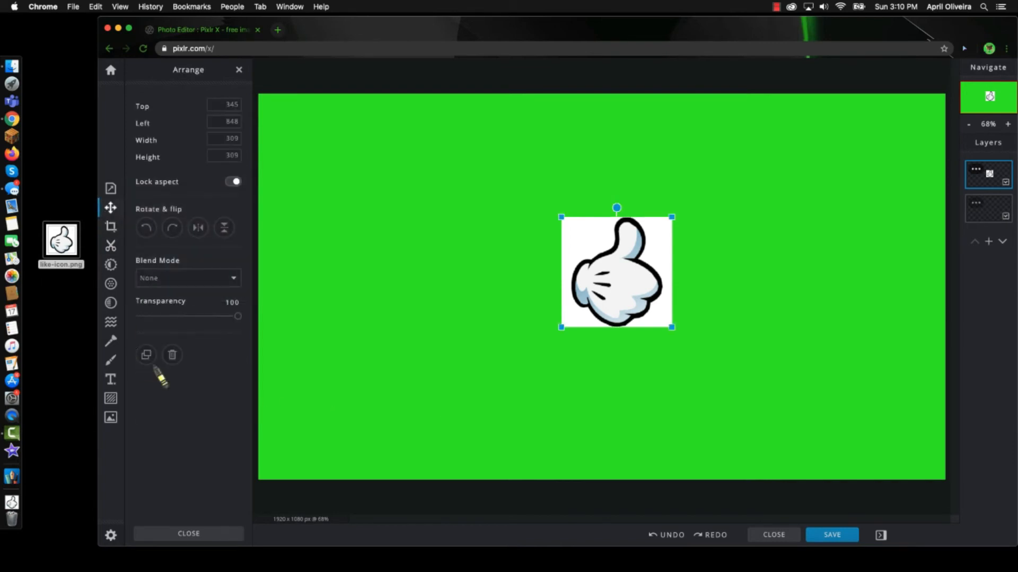
click(977, 171)
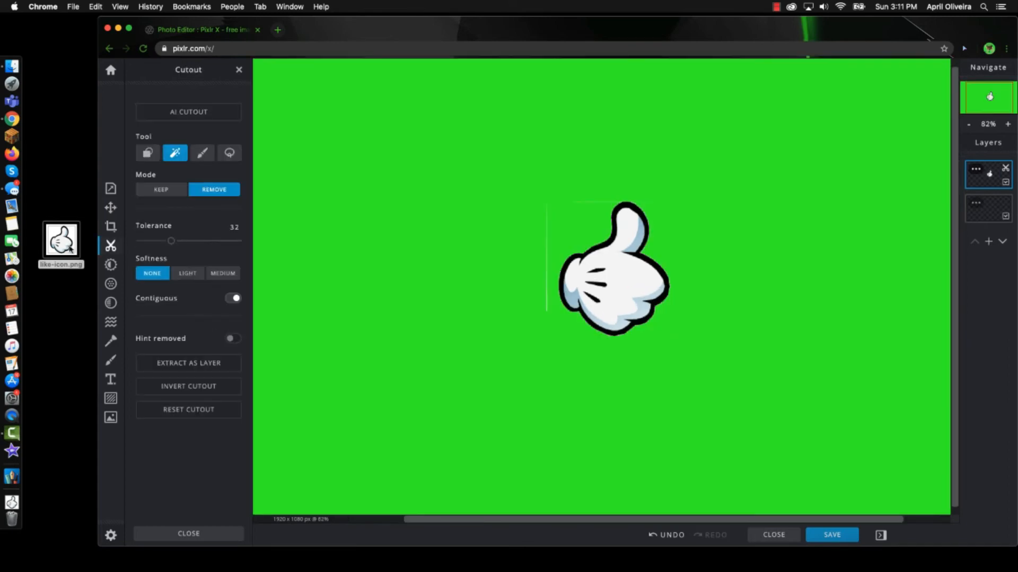
drag(71, 249, 74, 300)
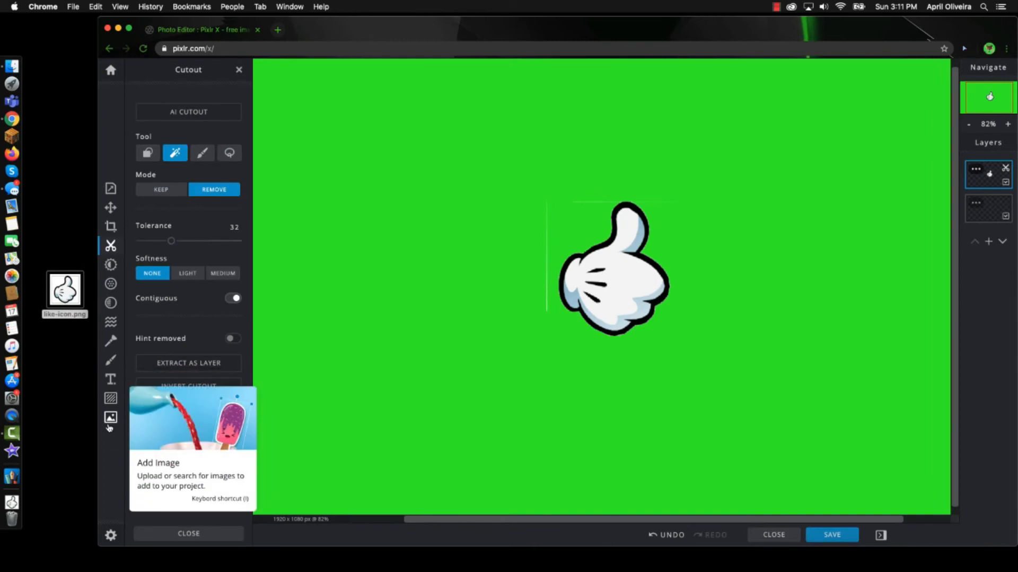
click(110, 417)
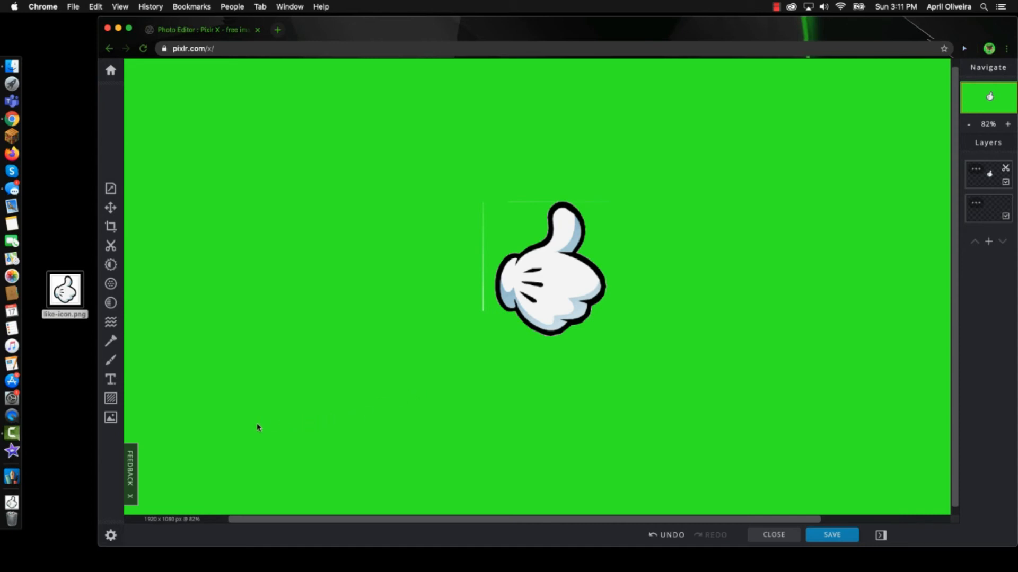
Step: Add a new text layer to the canvas and open its placeholder text for editing
click(108, 384)
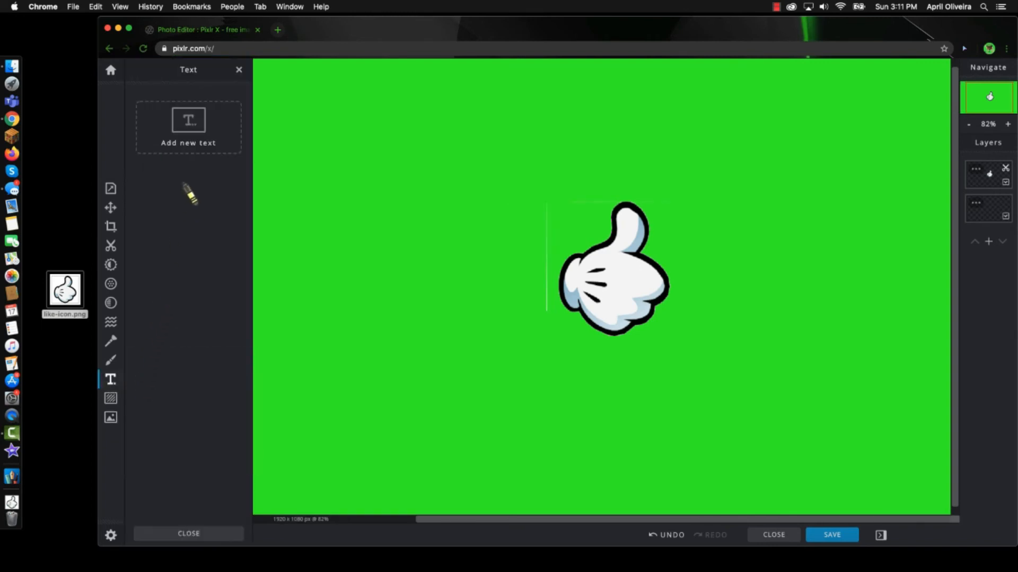
click(189, 153)
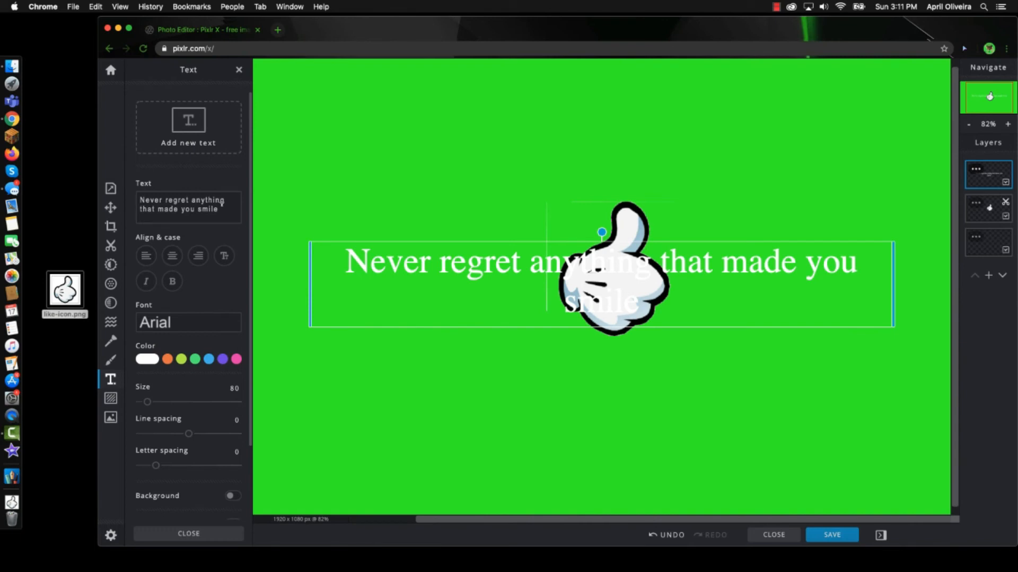
click(223, 207)
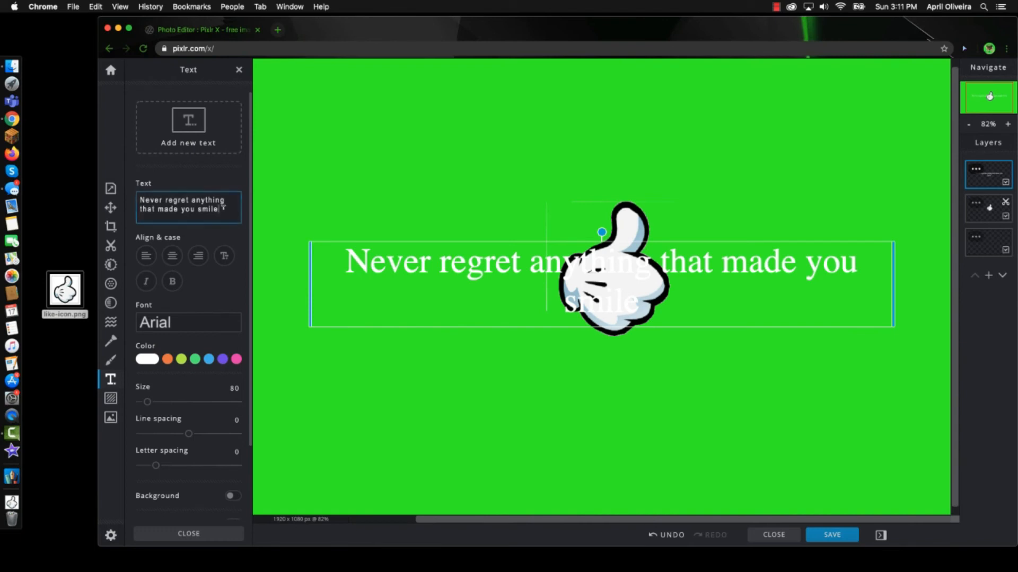